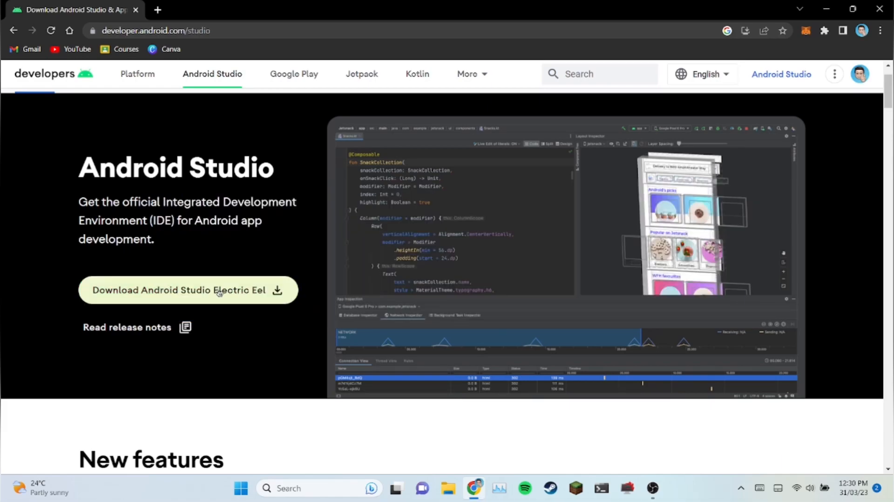
- Accept the terms and conditions and download Android Studio Electric Eel 2022.1.1 Patch 2 for Windows
{"action": "left_click", "coordinate": [221, 293]}
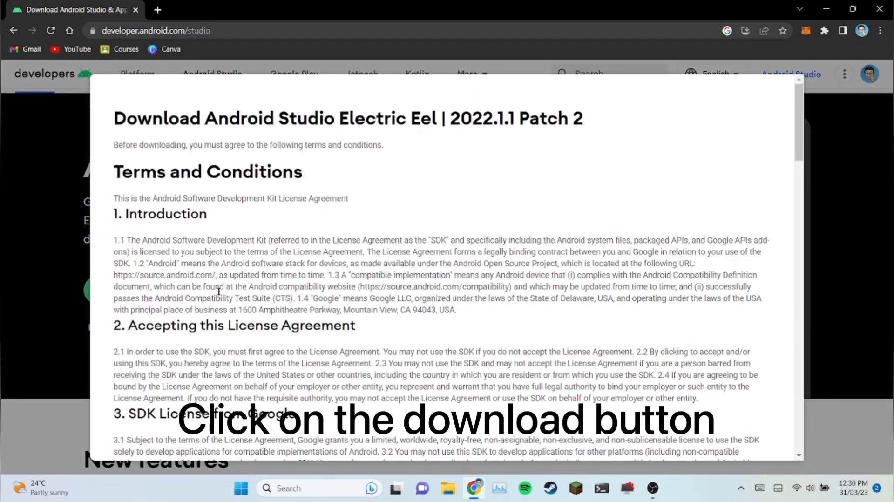
{"action": "scroll", "coordinate": [268, 293], "scroll_direction": "down", "scroll_amount": 8}
{"action": "scroll", "coordinate": [272, 298], "scroll_direction": "down", "scroll_amount": 15}
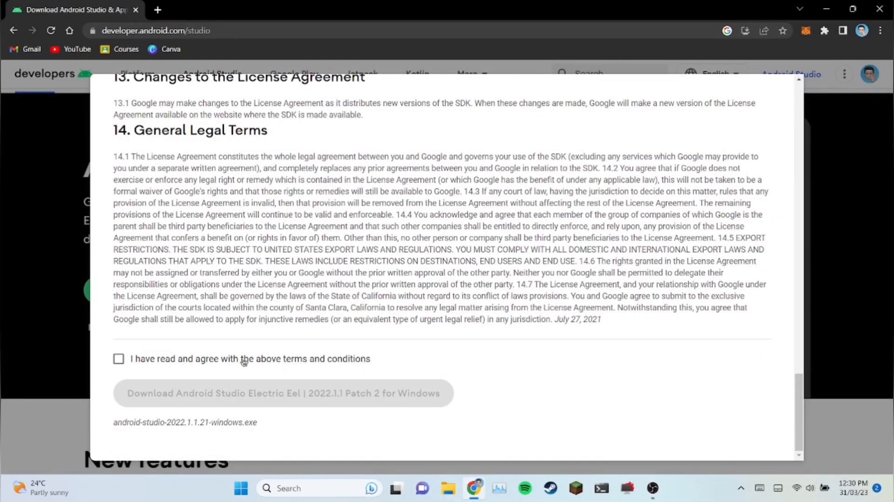
{"action": "left_click", "coordinate": [242, 362]}
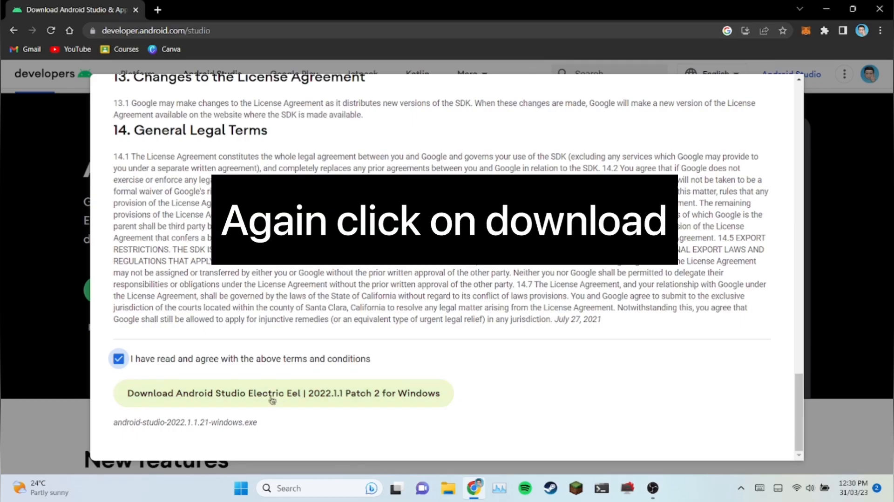
{"action": "left_click", "coordinate": [302, 400]}
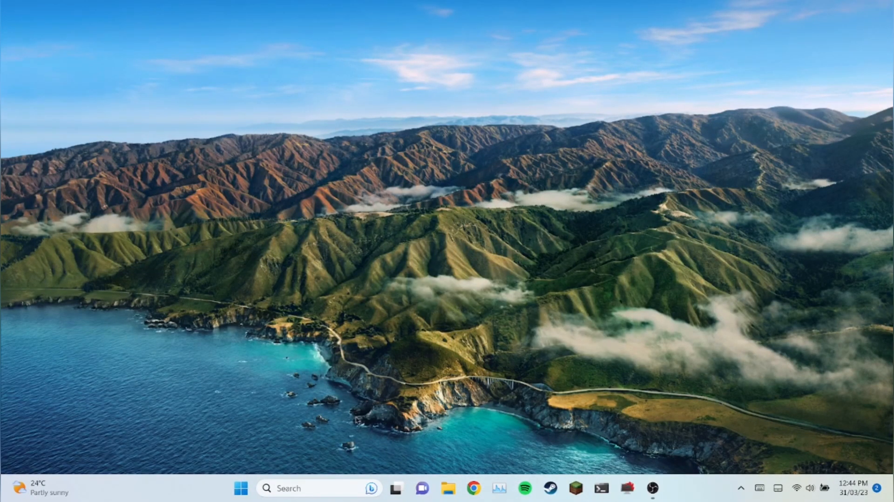
- Find and launch Android Studio from Windows search, and open its Virtual Device Manager
{"action": "left_click", "coordinate": [333, 492]}
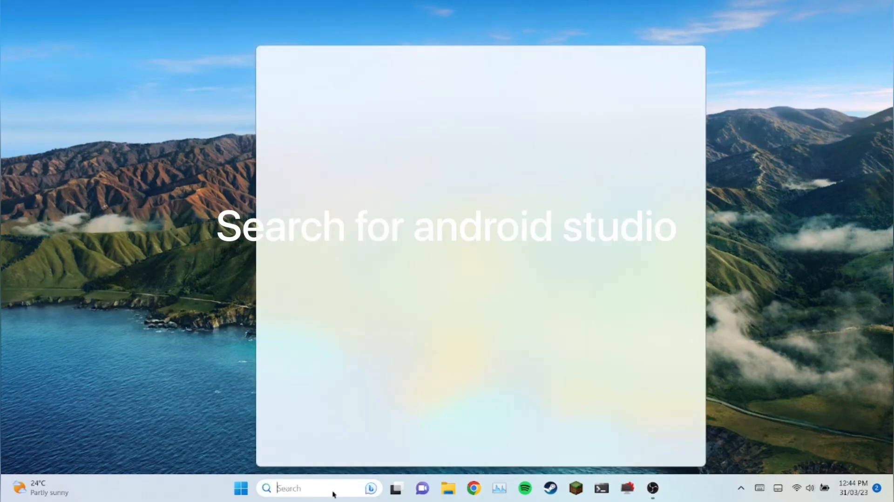
{"action": "type", "text": "android"}
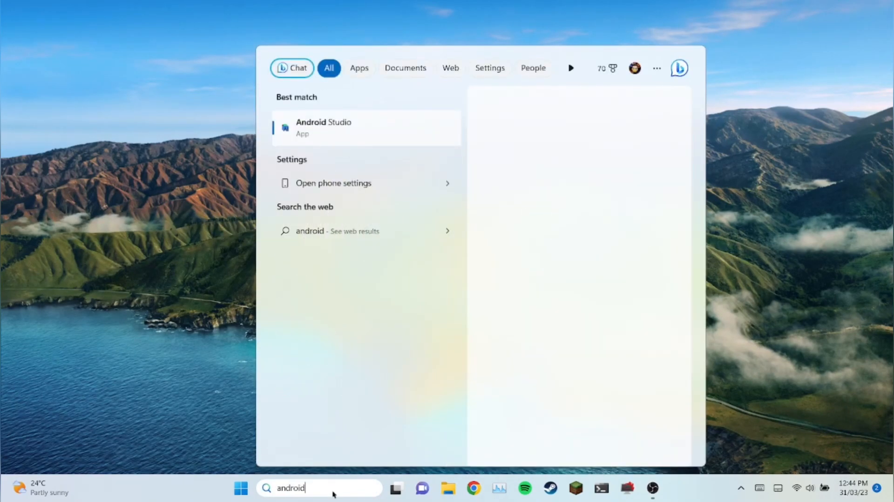
{"action": "left_click", "coordinate": [323, 135]}
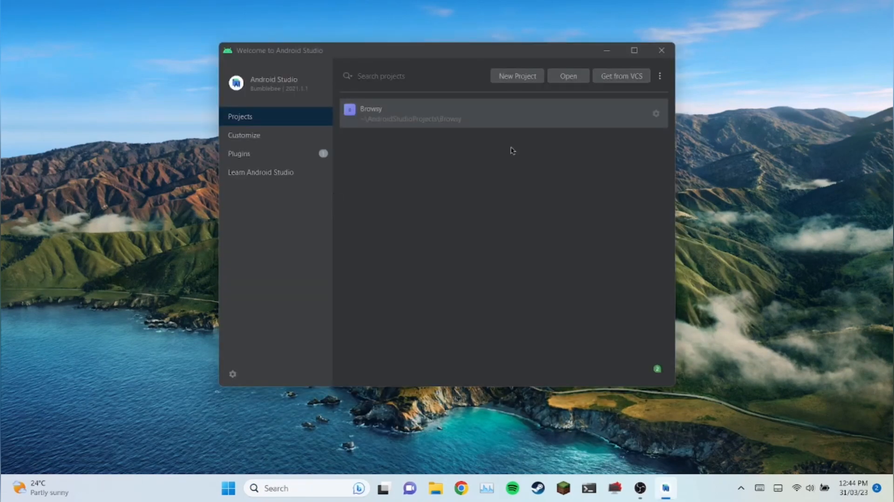
{"action": "left_click", "coordinate": [660, 76]}
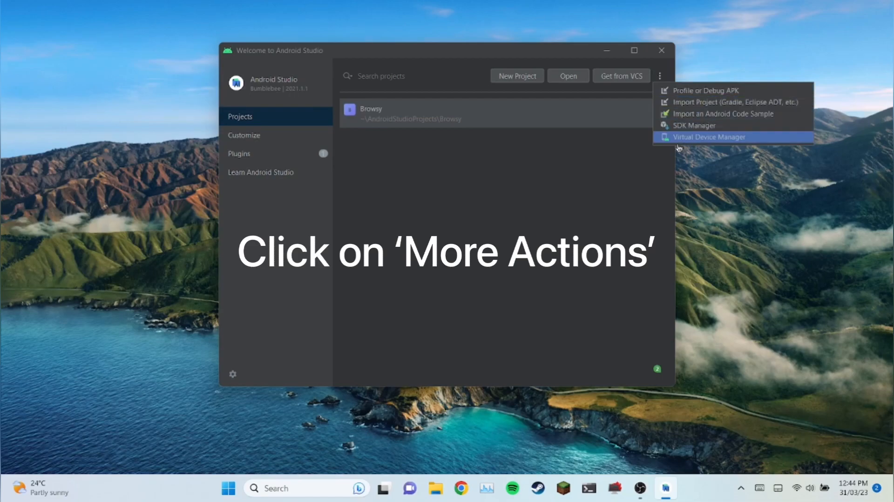
{"action": "left_click", "coordinate": [706, 142]}
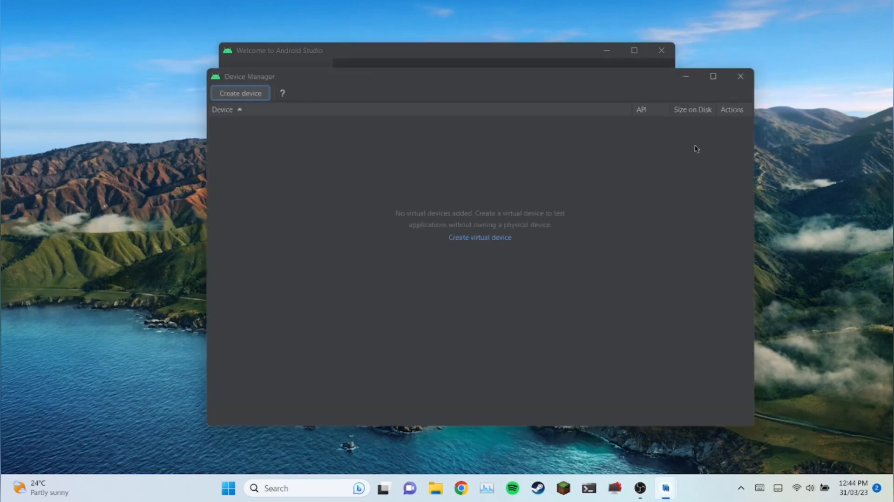
- Create a virtual device with the Android TV (1080p) hardware profile and the R system image, API 30, Android 11.0 (Google TV)
{"action": "left_click_drag", "start_coordinate": [561, 87], "coordinate": [543, 58]}
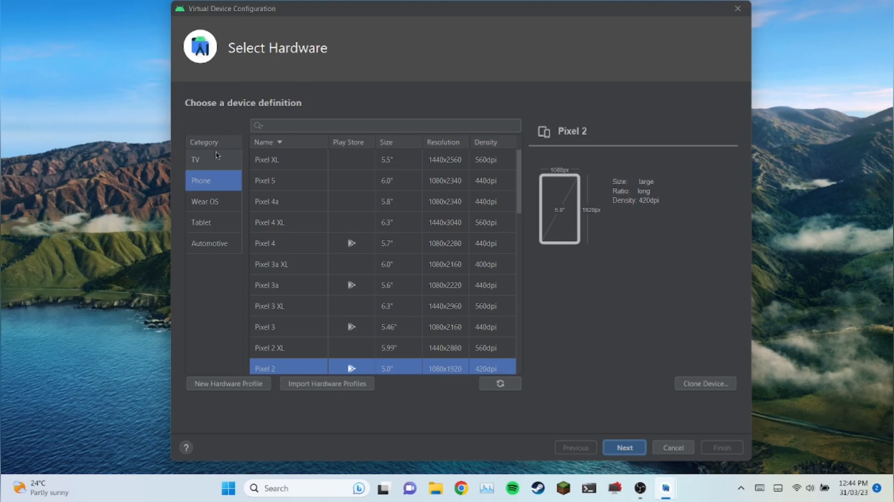
{"action": "left_click", "coordinate": [200, 163]}
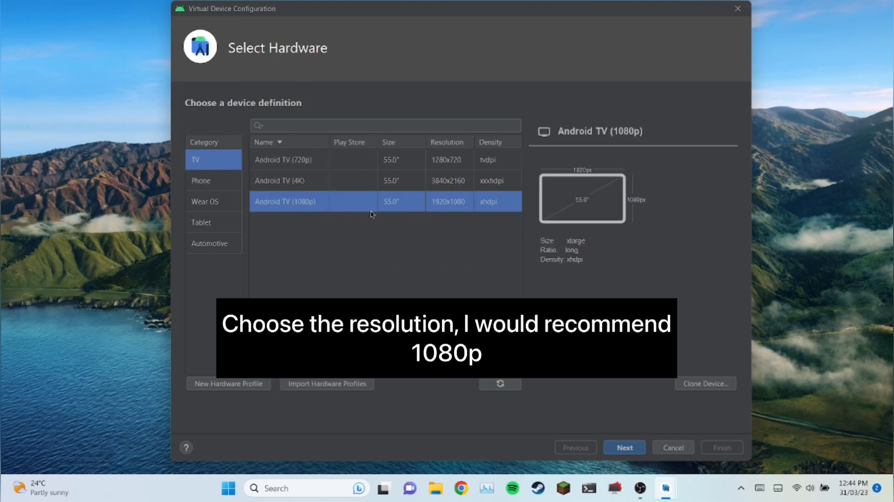
{"action": "left_click", "coordinate": [624, 448]}
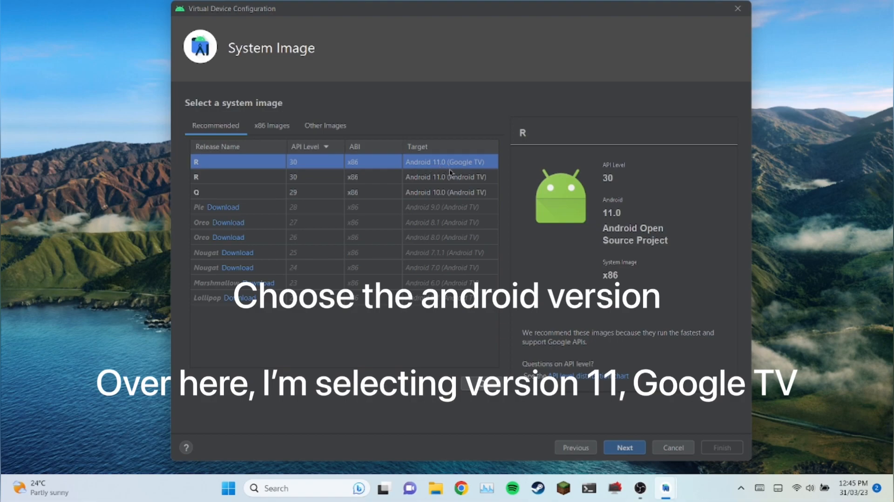
{"action": "left_click", "coordinate": [624, 447]}
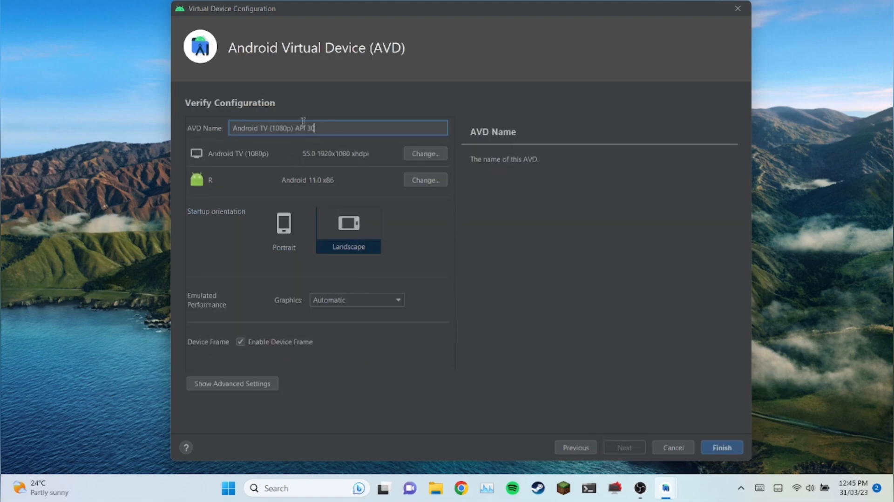
- Name the virtual device AndroidTV and choose Landscape as its startup orientation
{"action": "left_click_drag", "start_coordinate": [311, 126], "coordinate": [208, 127]}
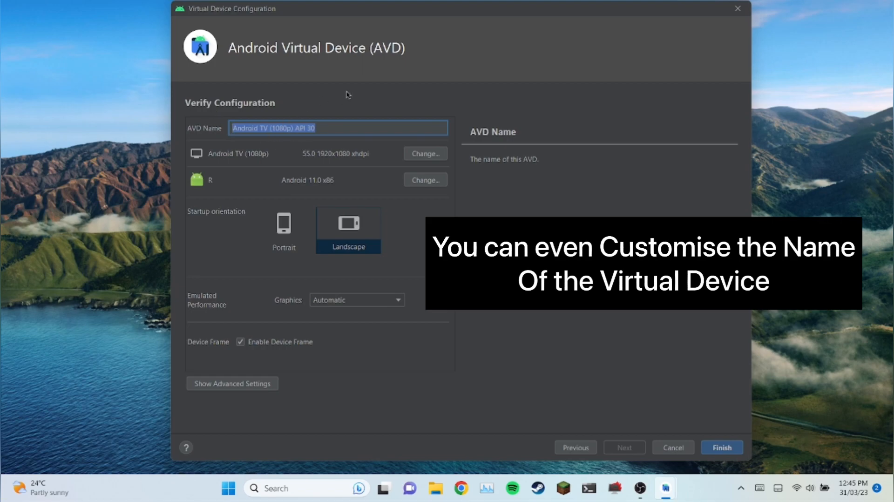
{"action": "type", "text": "AndroidTV"}
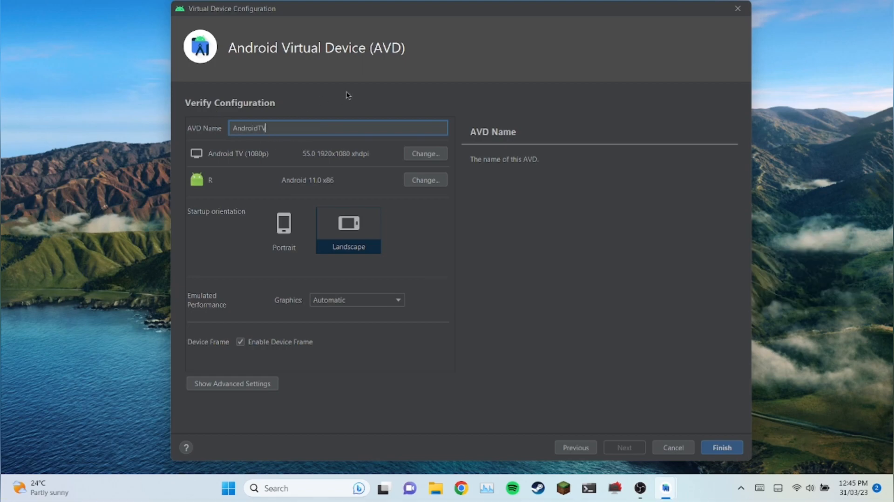
{"action": "left_click", "coordinate": [368, 242]}
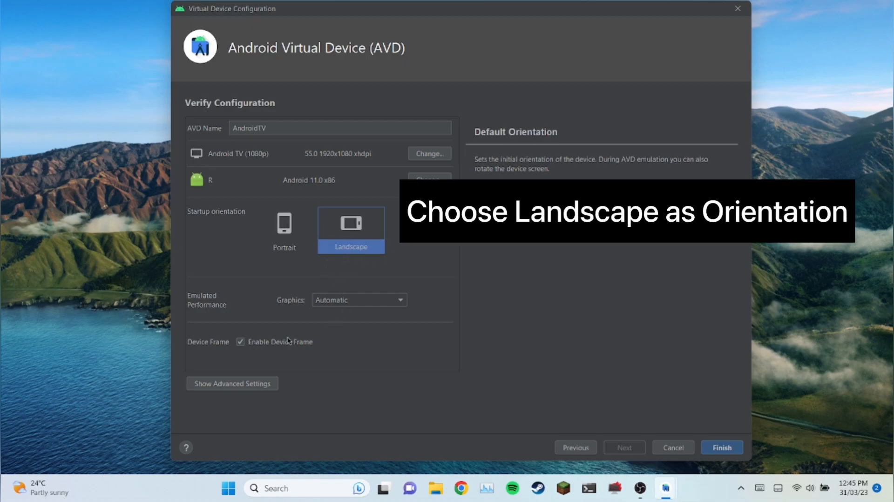
- Disable the device frame in the advanced settings and finish creating the virtual device
{"action": "left_click", "coordinate": [232, 388]}
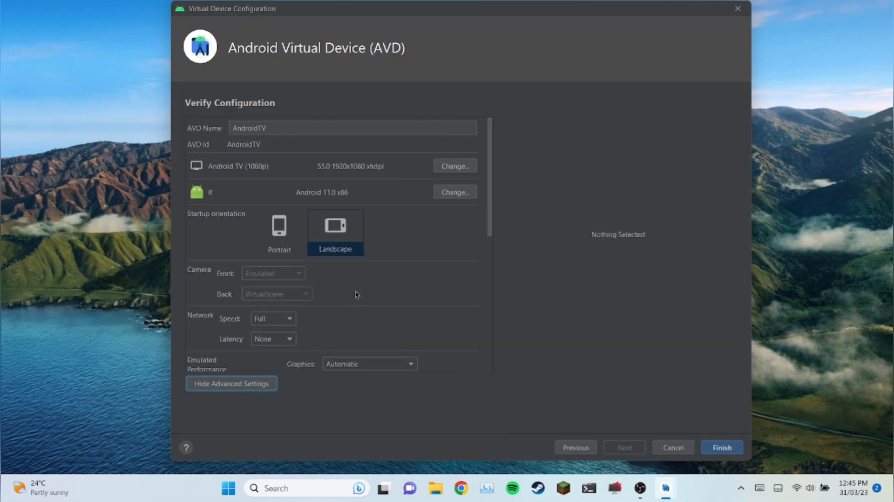
{"action": "scroll", "coordinate": [356, 294], "scroll_direction": "down", "scroll_amount": 8}
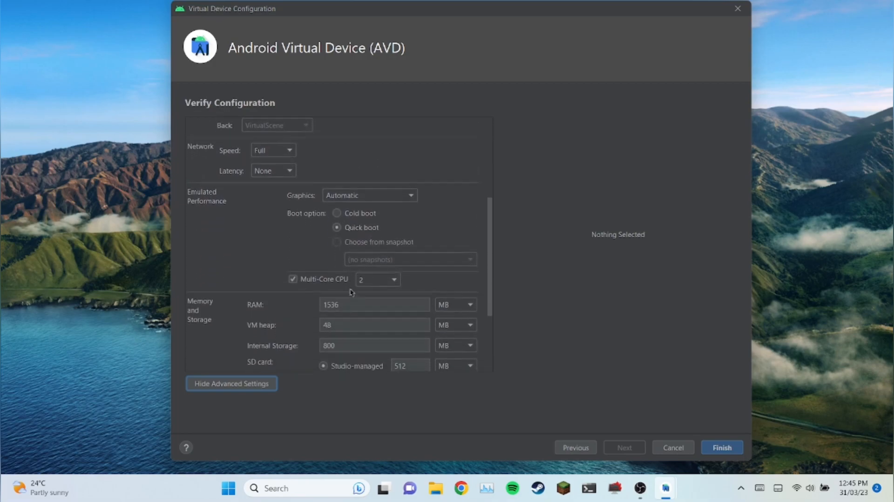
{"action": "scroll", "coordinate": [351, 292], "scroll_direction": "down", "scroll_amount": 4}
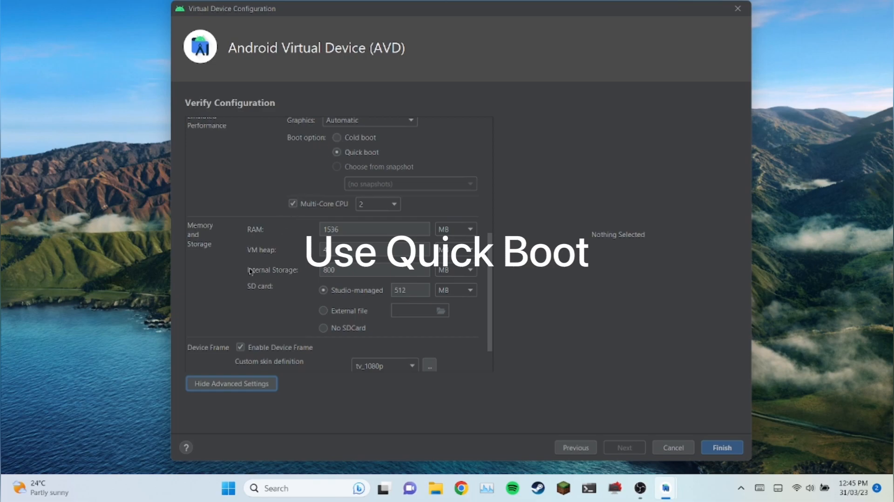
{"action": "scroll", "coordinate": [326, 300], "scroll_direction": "down", "scroll_amount": 2}
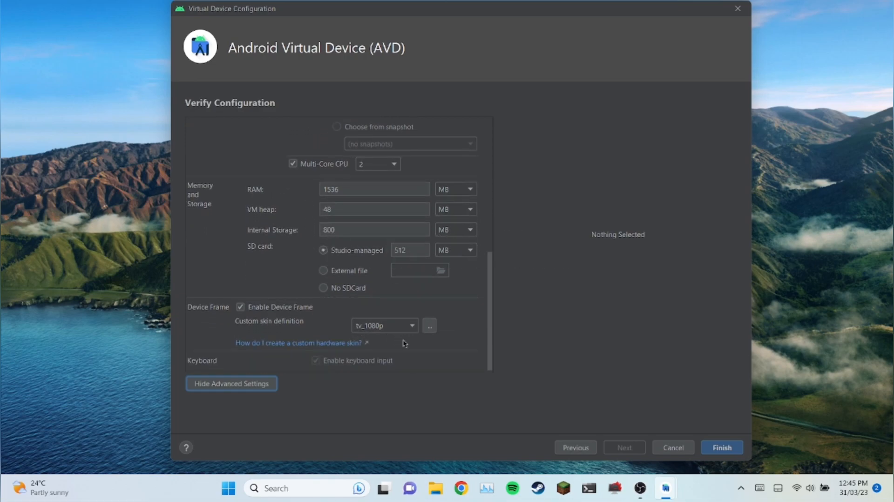
{"action": "left_click", "coordinate": [241, 308]}
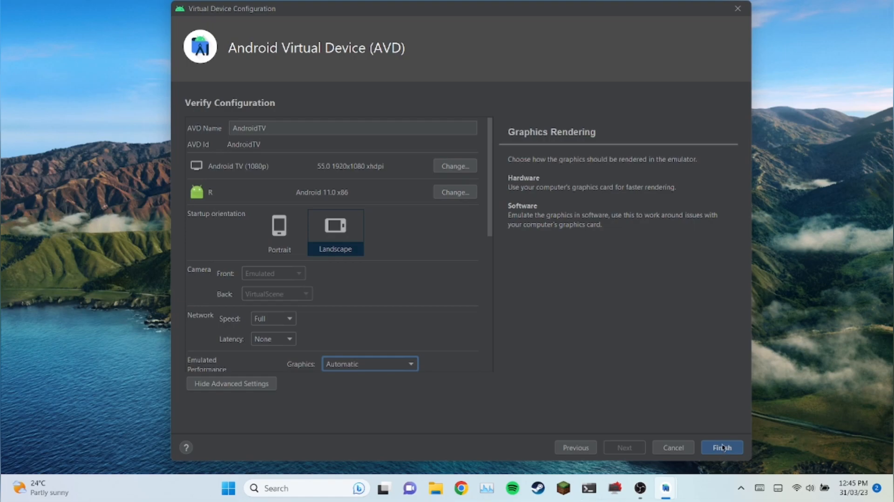
{"action": "left_click", "coordinate": [722, 447]}
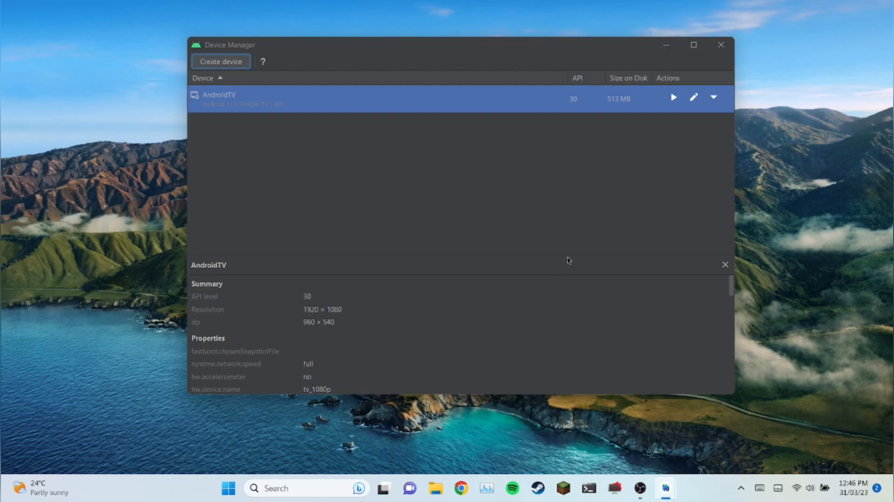
- Start the AndroidTV virtual device and open the Google account sign-in form in an enlarged emulator window
{"action": "left_click", "coordinate": [673, 98]}
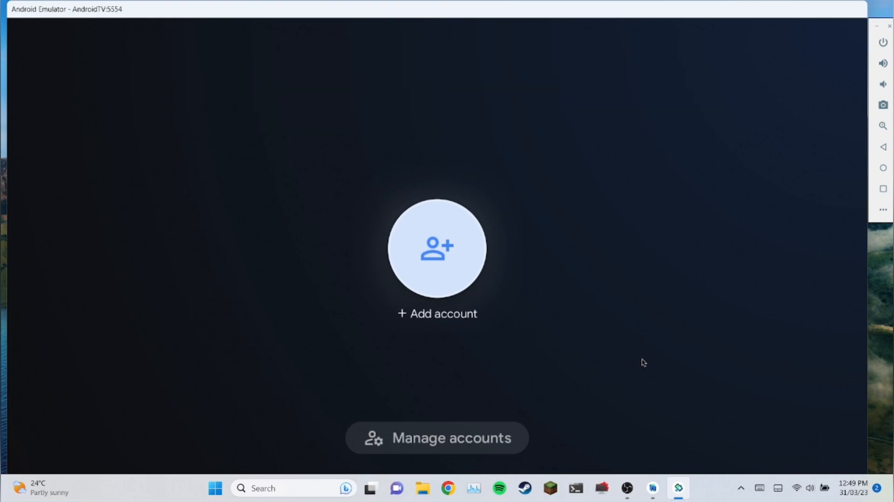
{"action": "key", "text": "Return"}
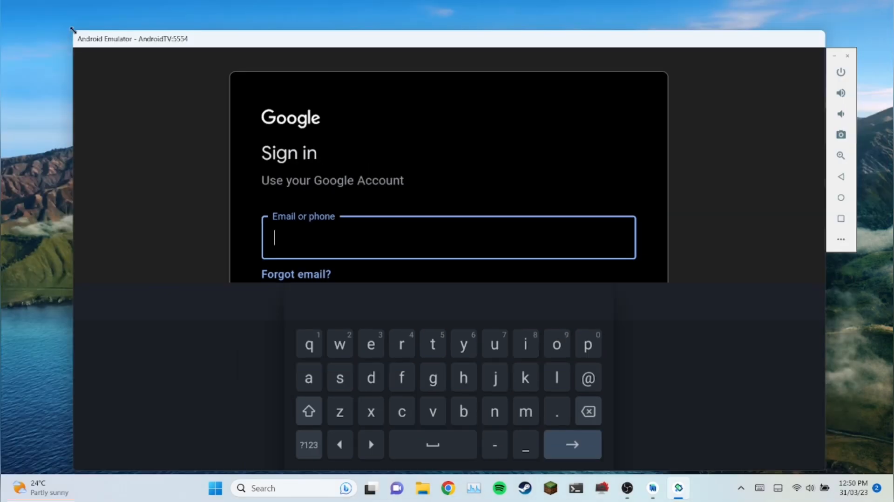
{"action": "left_click_drag", "start_coordinate": [72, 30], "coordinate": [10, 0]}
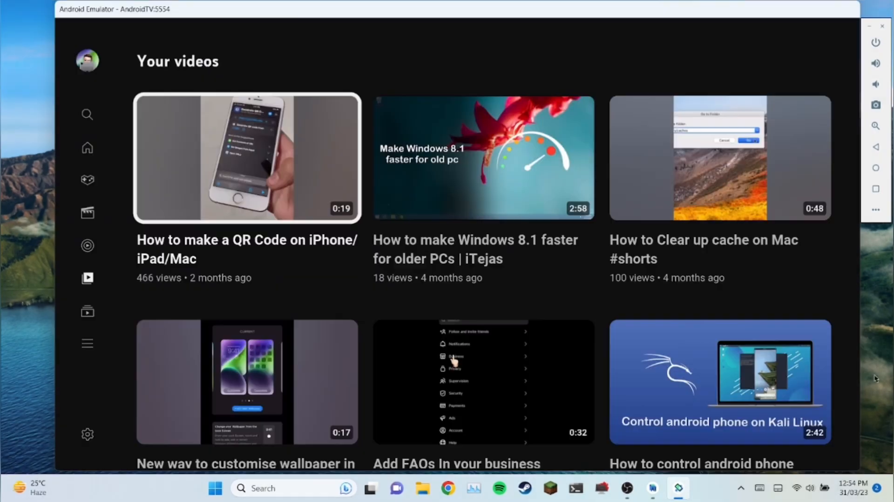
- Play the video about controlling an Android phone on Kali Linux from Your videos in YouTube, and return to the TV home screen
{"action": "key", "text": "Right"}
{"action": "key", "text": "Right"}
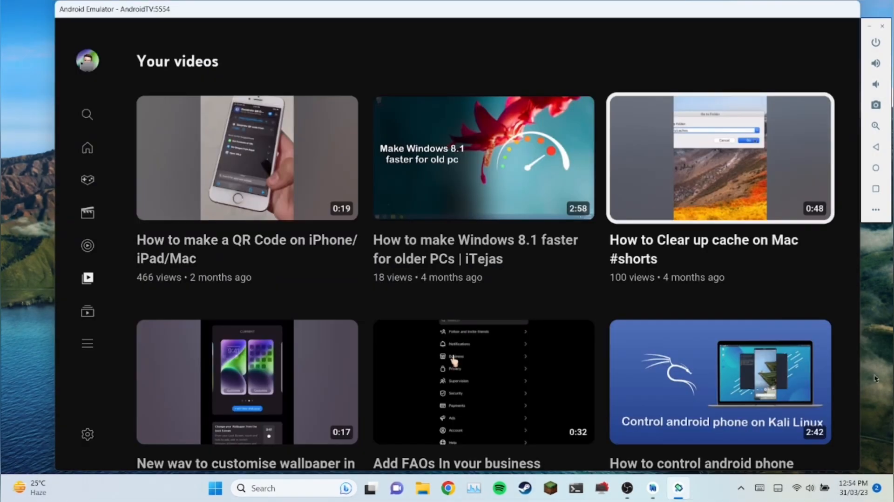
{"action": "key", "text": "Return"}
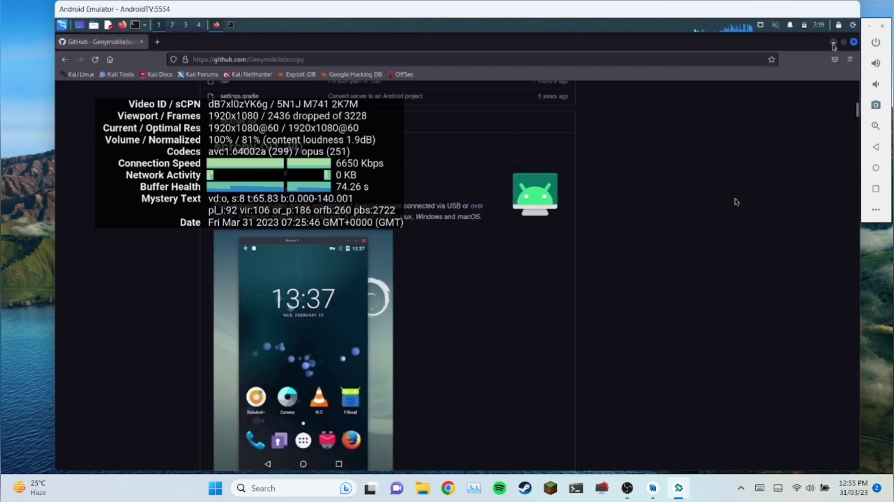
{"action": "key", "text": "ctrl+h"}
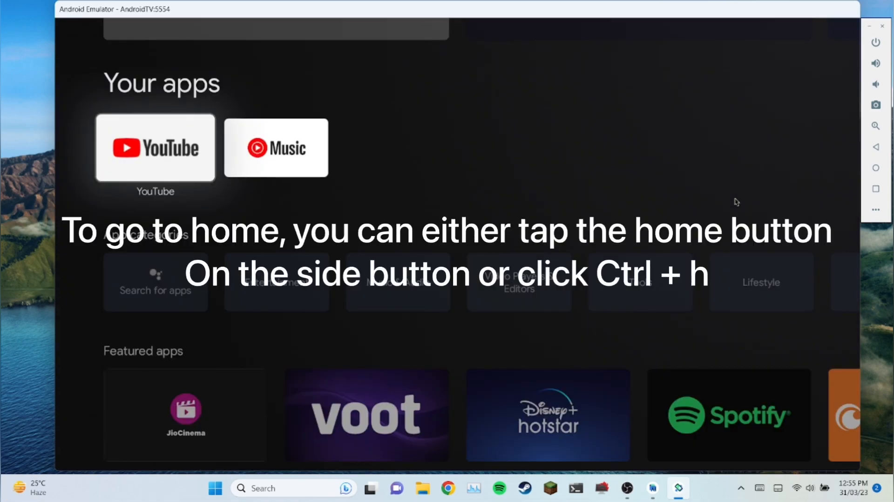
- Browse the Google TV home sections around Apps and move across Library to Dev Options
{"action": "key", "text": "Up"}
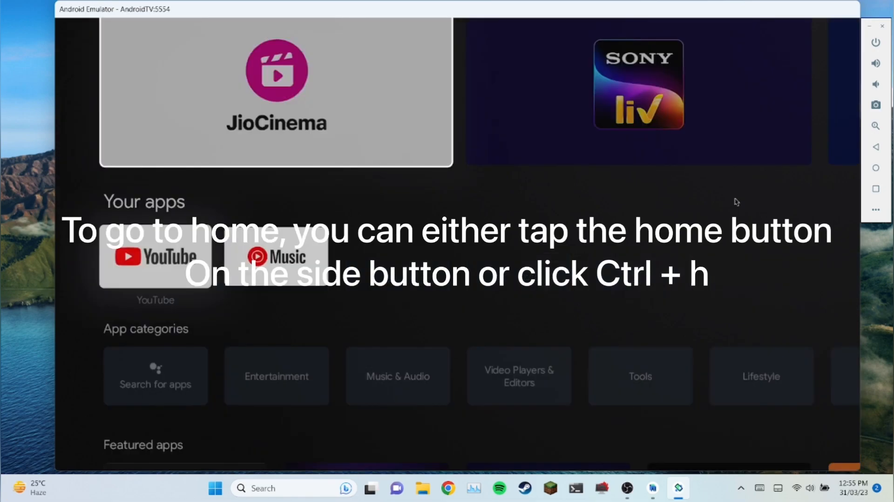
{"action": "key", "text": "Up"}
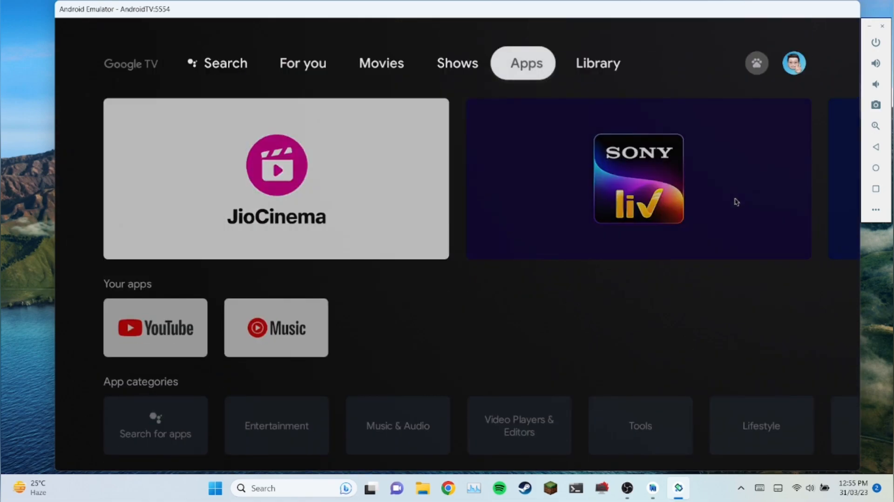
{"action": "key", "text": "Left"}
{"action": "key", "text": "Left"}
{"action": "key", "text": "Left"}
{"action": "key", "text": "Right"}
{"action": "key", "text": "Right"}
{"action": "key", "text": "Right"}
{"action": "key", "text": "Right"}
{"action": "key", "text": "Right"}
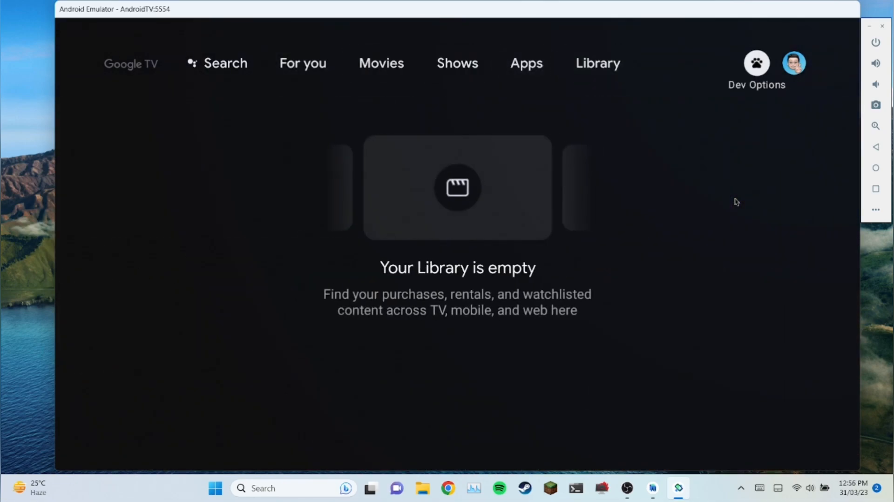
- Open the account panel with the Settings and notifications overview, and close it again
{"action": "key", "text": "Right"}
{"action": "key", "text": "Return"}
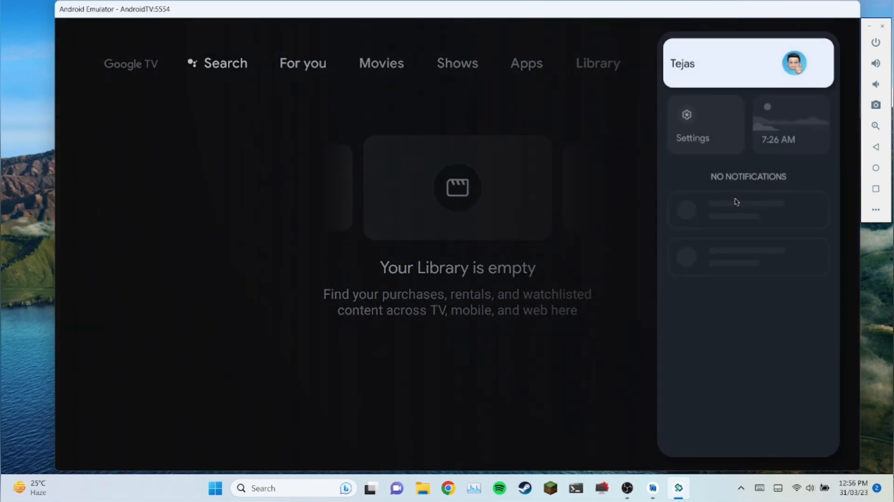
{"action": "key", "text": "Escape"}
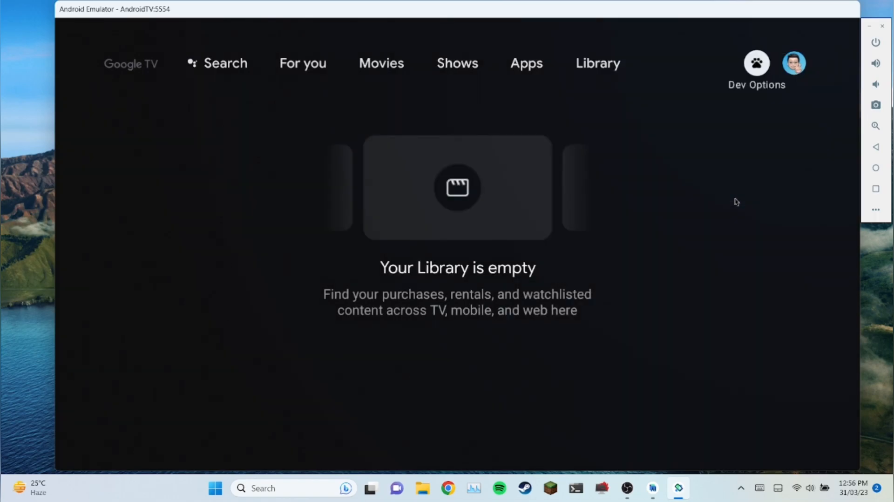
- Browse back from Dev Options through the Google TV sections, past Movies and For you, to Search
{"action": "key", "text": "Left"}
{"action": "key", "text": "Left"}
{"action": "key", "text": "Left"}
{"action": "key", "text": "Left"}
{"action": "key", "text": "Left"}
{"action": "key", "text": "Left"}
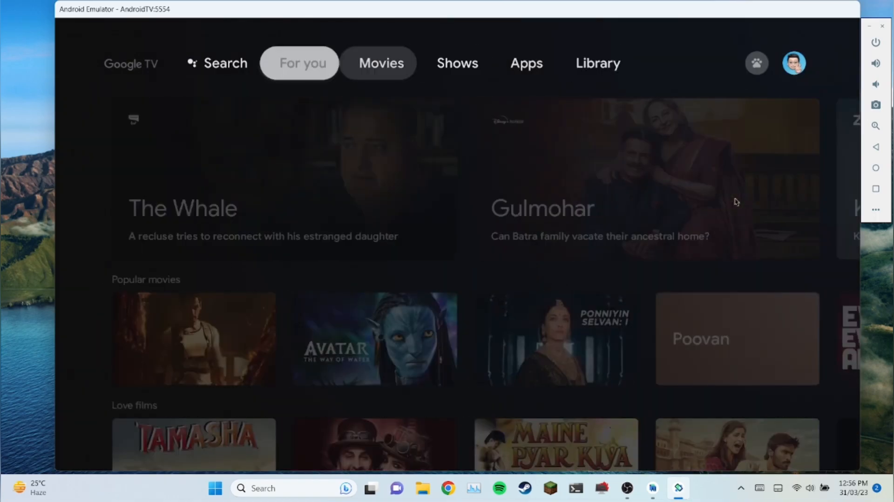
{"action": "key", "text": "Right"}
{"action": "key", "text": "Left"}
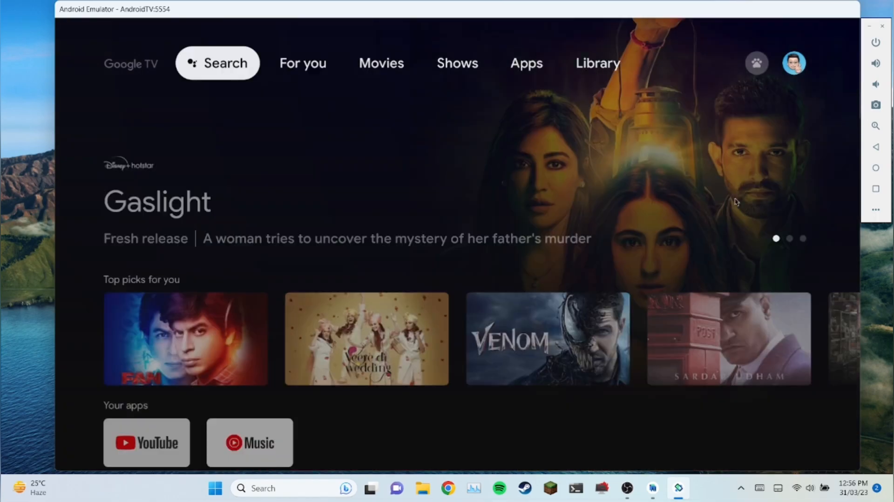
- Open and leave the Google TV search page, and power off the emulated TV
{"action": "key", "text": "Return"}
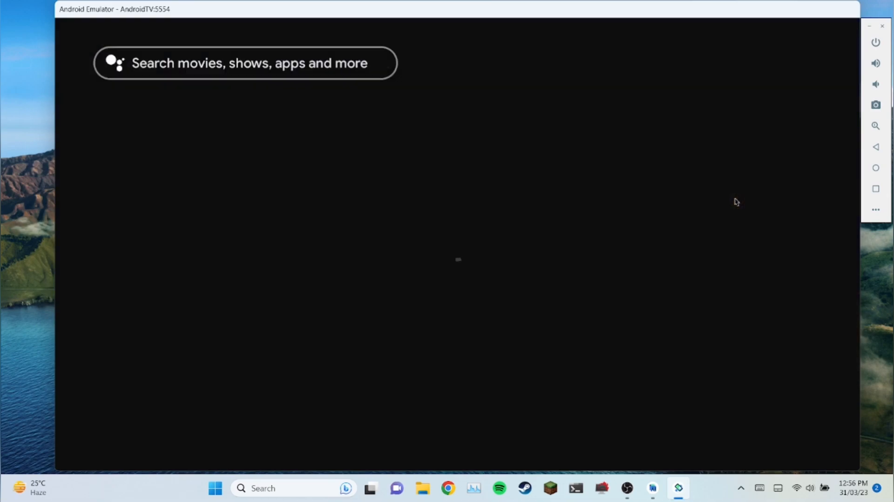
{"action": "key", "text": "Escape"}
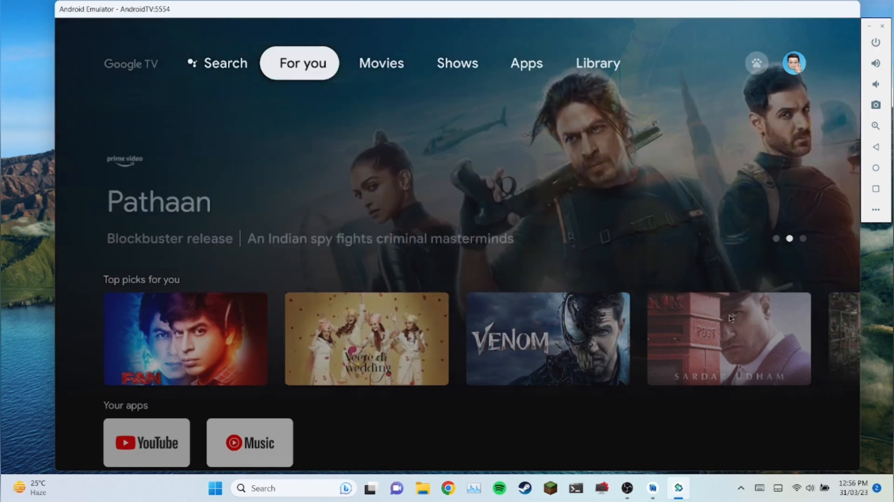
{"action": "left_click", "coordinate": [875, 43]}
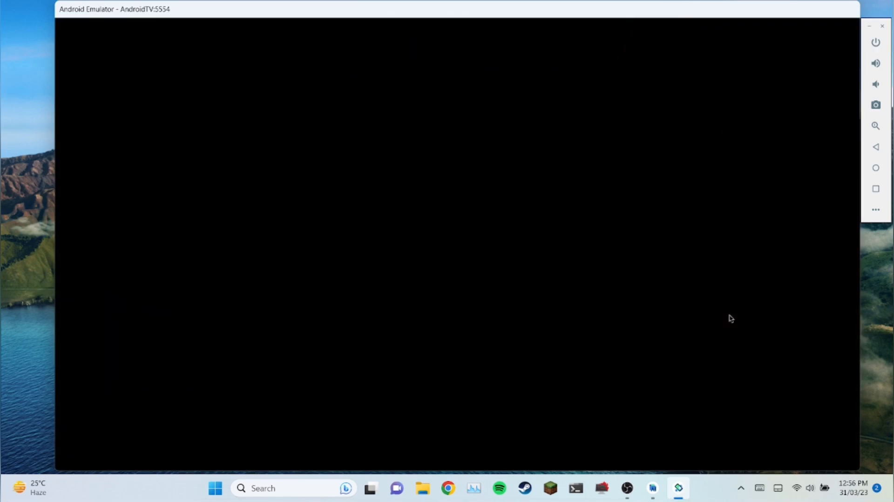